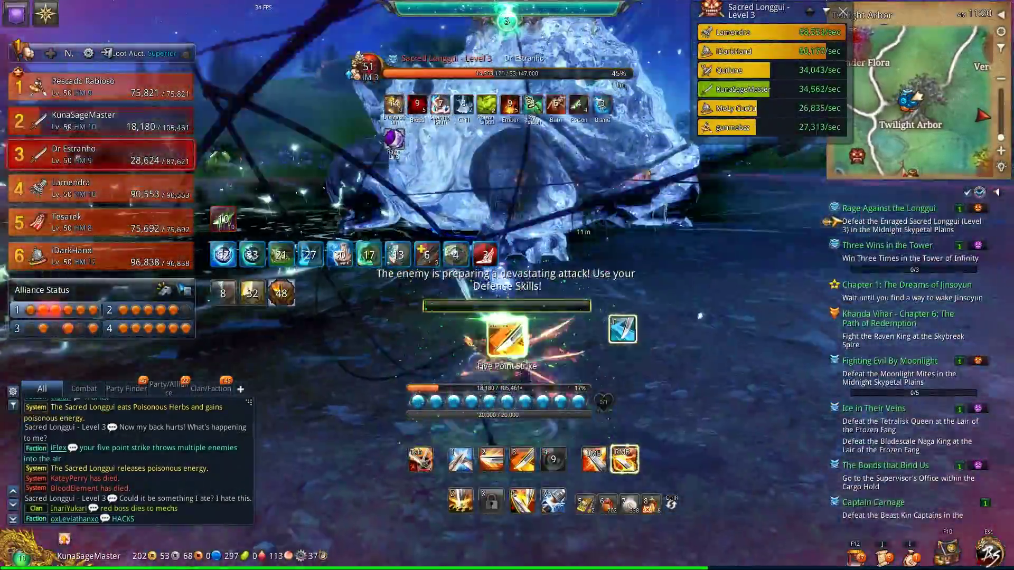
# Fight the Sacred Longgui boss with combat skills and use a Healing Tonic.
pyautogui.press('space')
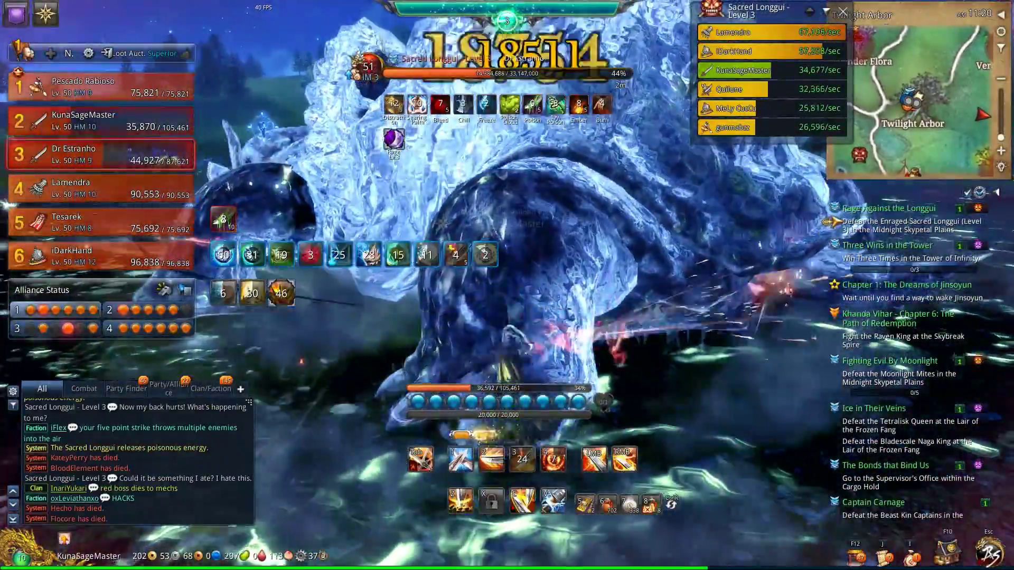
pyautogui.press('6')
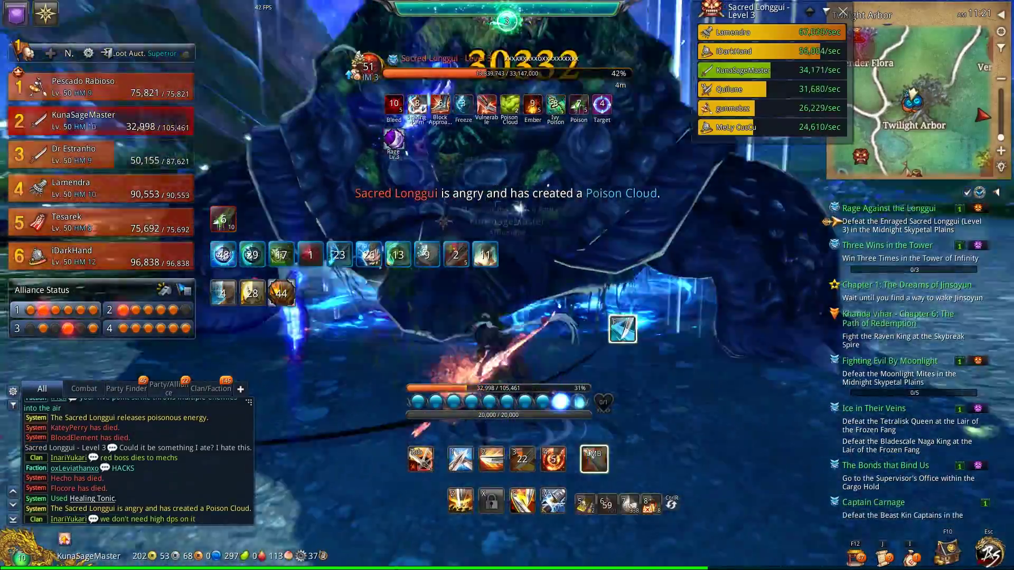
pyautogui.press('Tab')
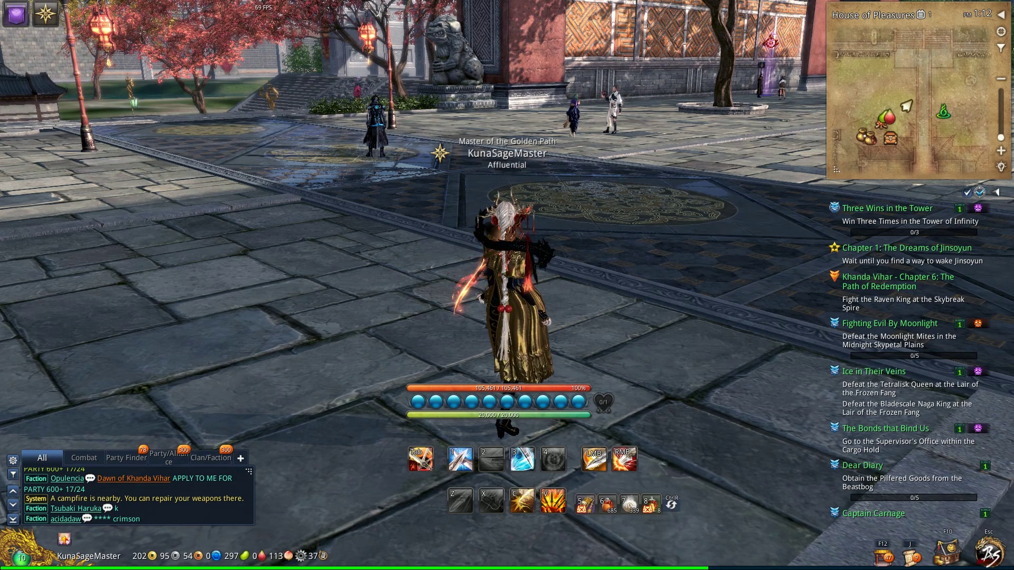
# Open Windows Task Manager and check the priority options of the Client.exe process, then return to the game.
pyautogui.hotkey('ctrl', 'shift', 'Escape')
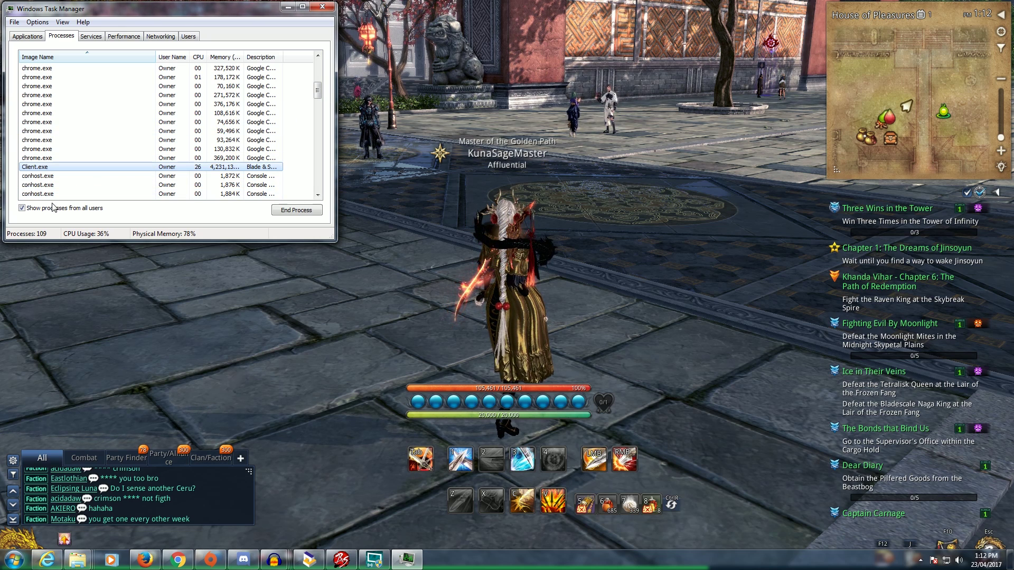
pyautogui.rightClick(47, 167)
pyautogui.moveTo(98, 250)
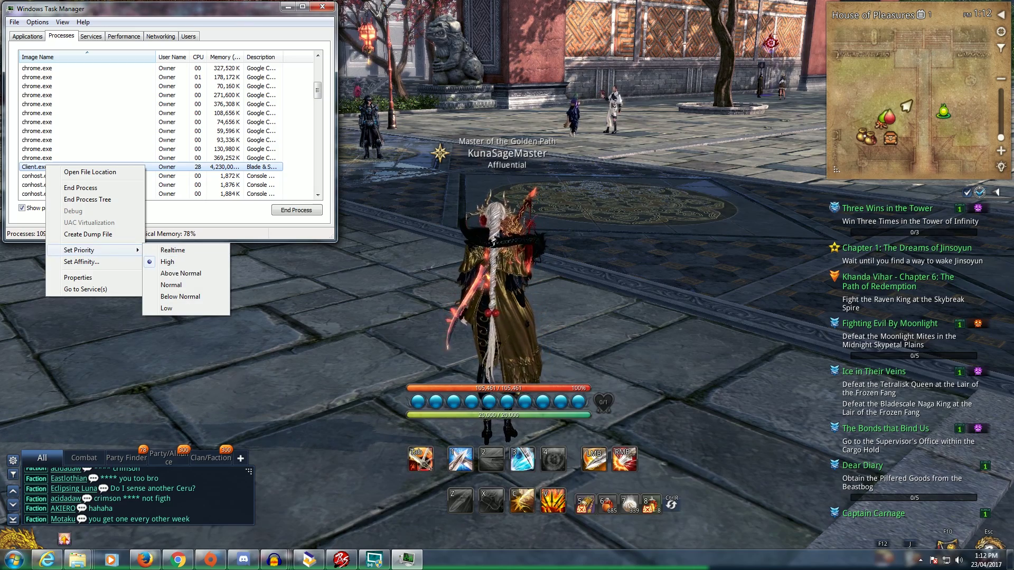
pyautogui.hotkey('alt', 'Tab')
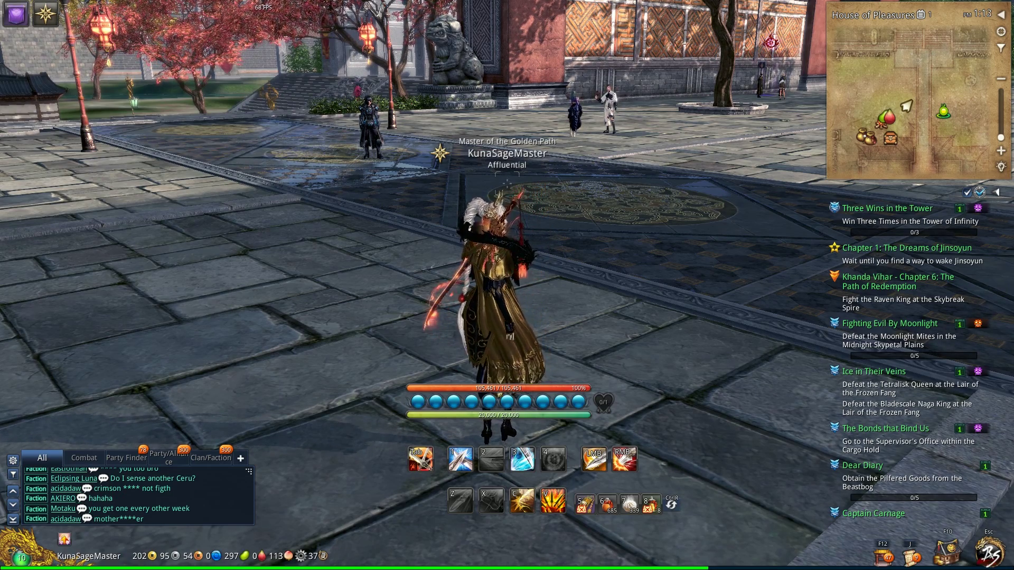
# Review the game's default and advanced graphics settings, including frame rate limits, graphics quality, effects and anti-aliasing.
pyautogui.press('Escape')
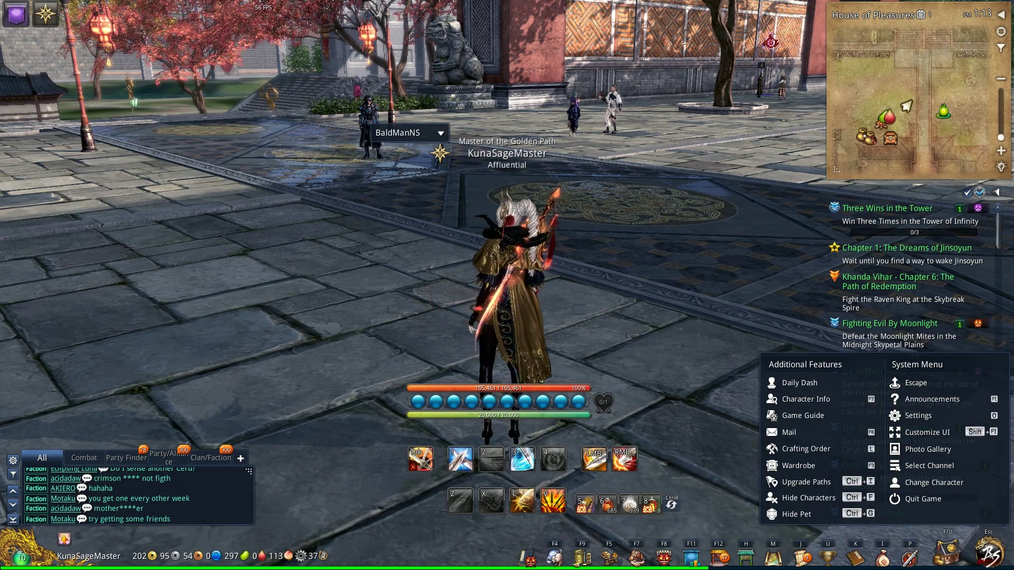
pyautogui.press('o')
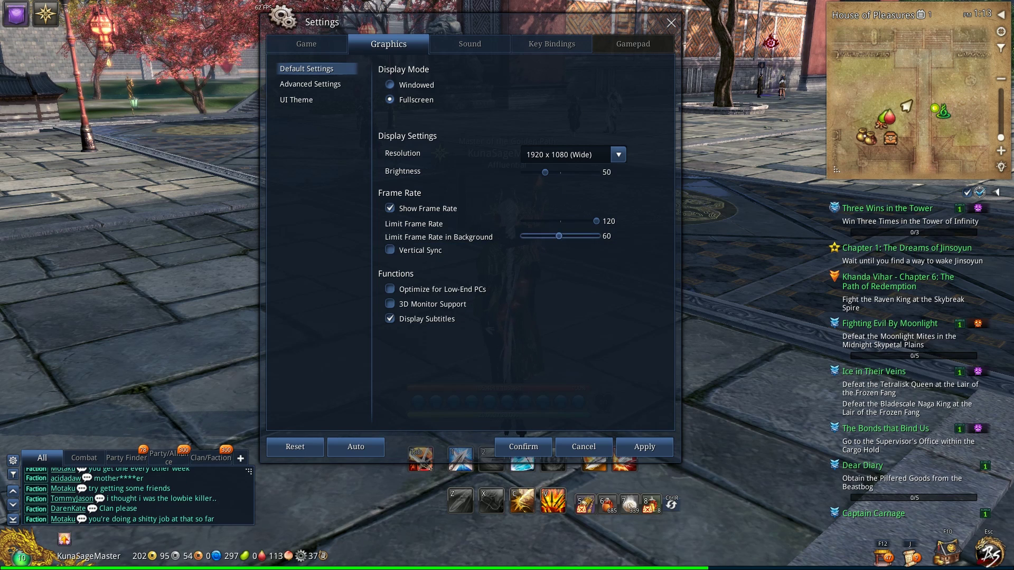
pyautogui.click(310, 84)
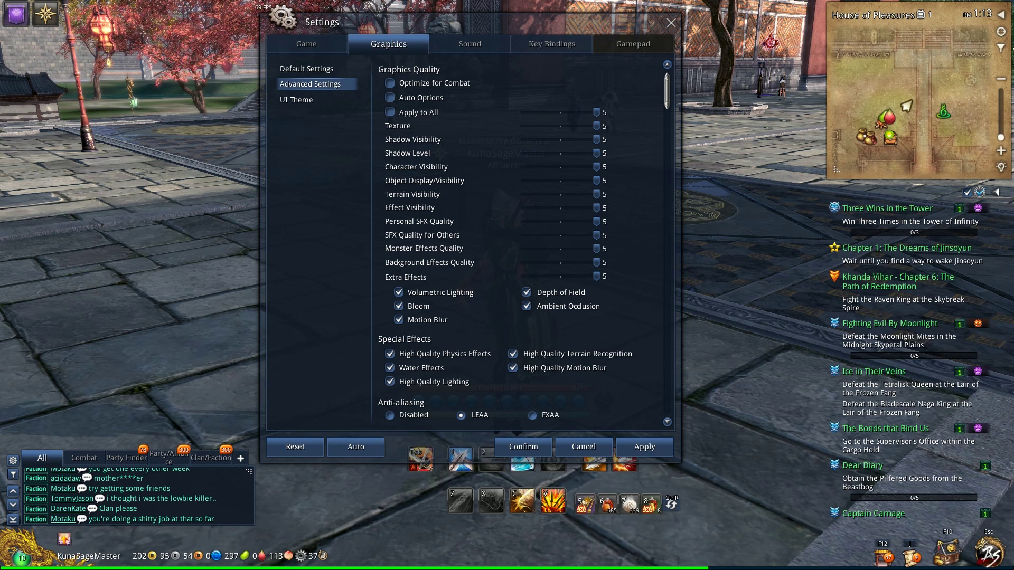
pyautogui.scroll(-1, 465, 243)
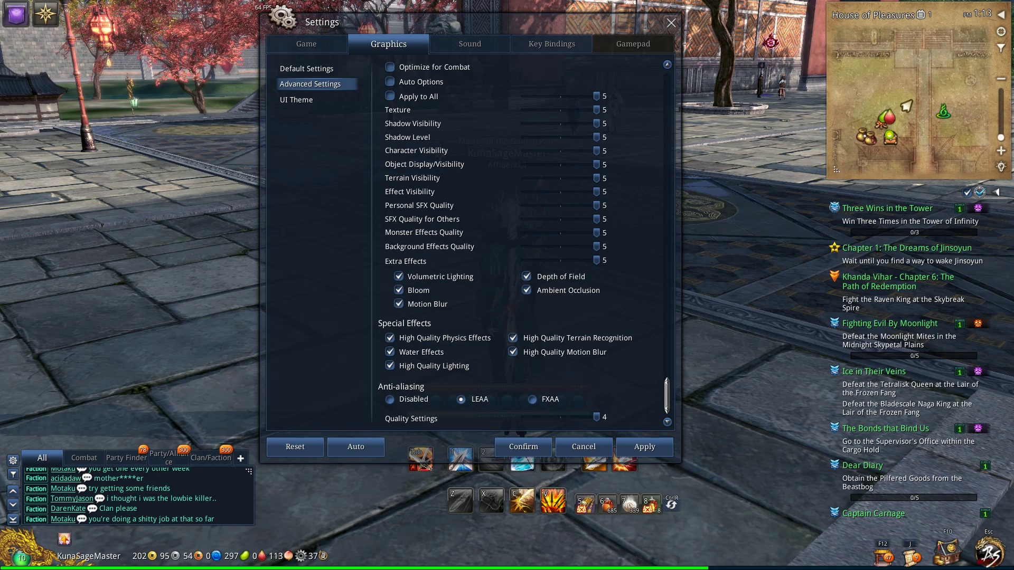
pyautogui.press('Escape')
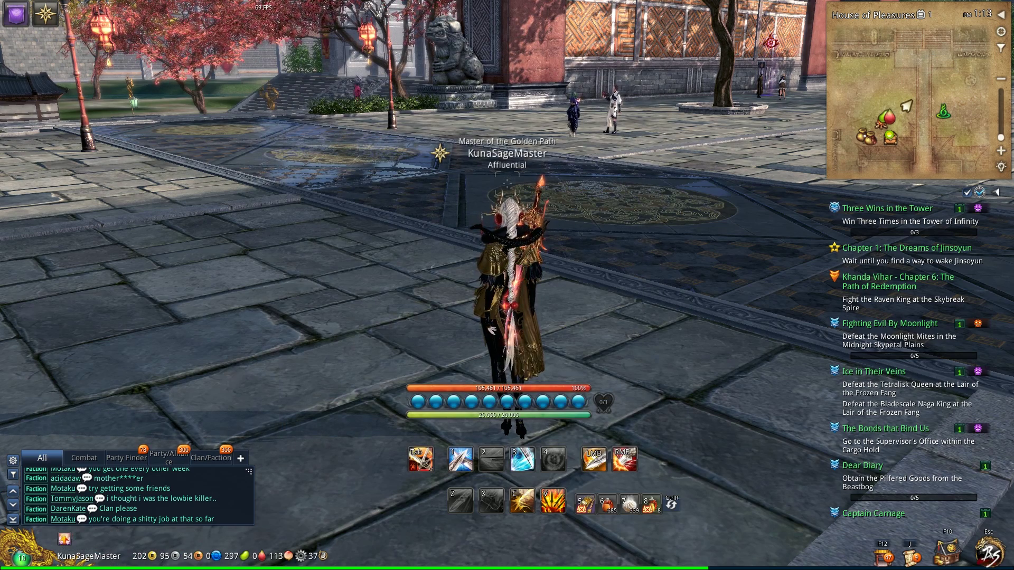
# Open the NVIDIA Control Panel and examine the global settings under Manage 3D Settings.
pyautogui.press('super')
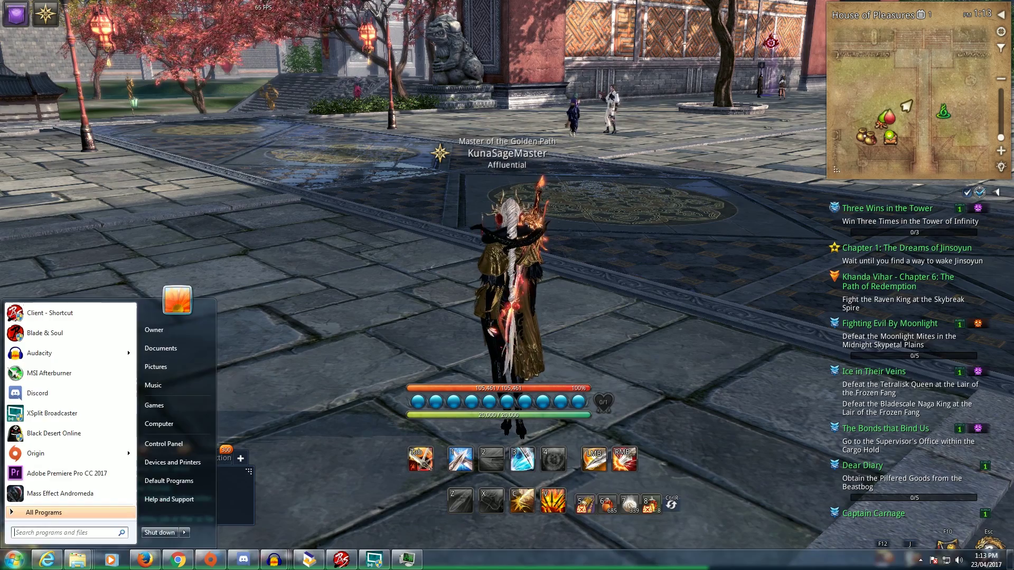
pyautogui.click(921, 560)
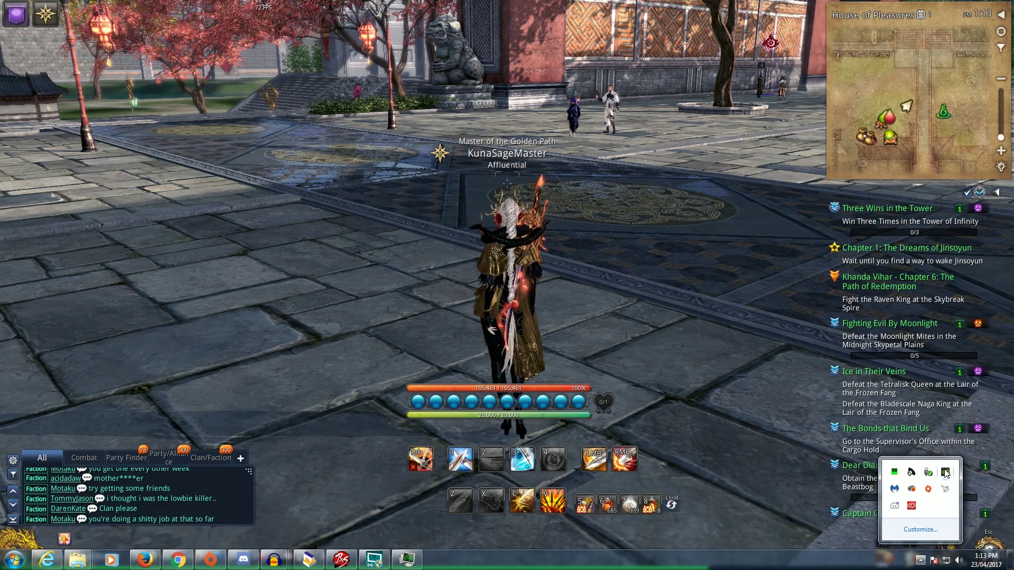
pyautogui.rightClick(945, 473)
pyautogui.click(926, 488)
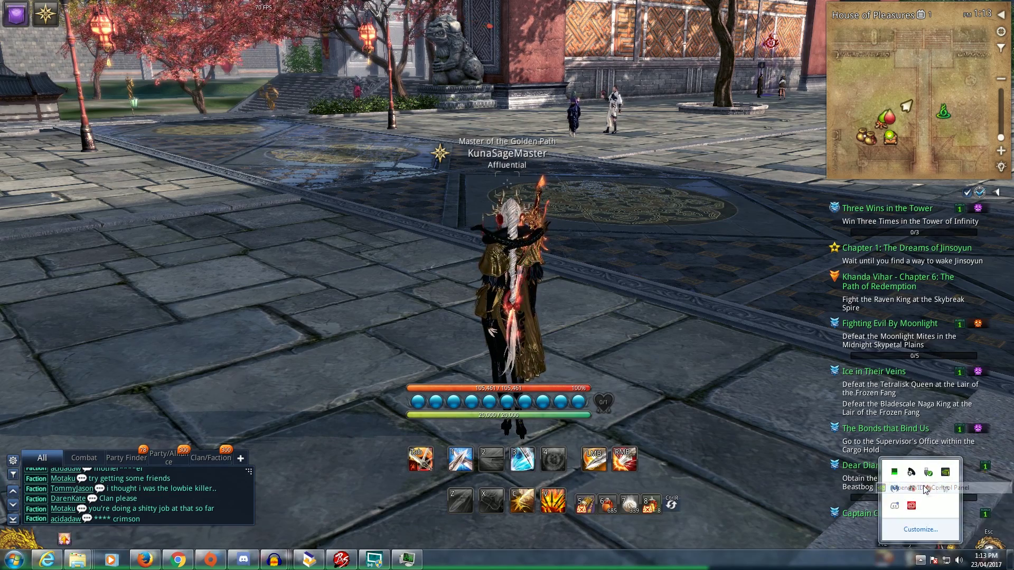
pyautogui.click(925, 490)
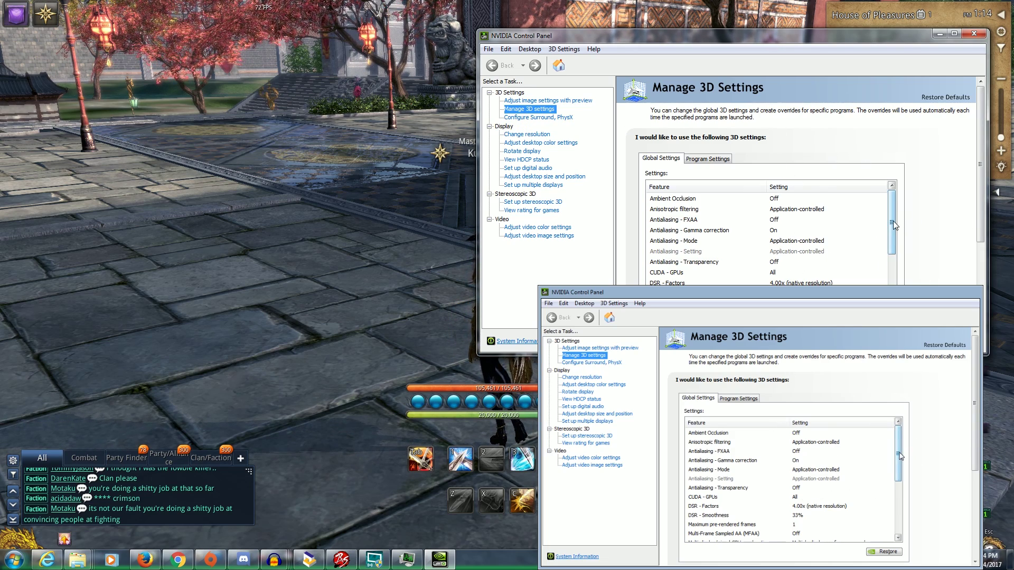
pyautogui.moveTo(892, 221)
pyautogui.mouseDown()
pyautogui.moveTo(901, 284)
pyautogui.moveTo(892, 274)
pyautogui.moveTo(901, 220)
pyautogui.mouseUp()
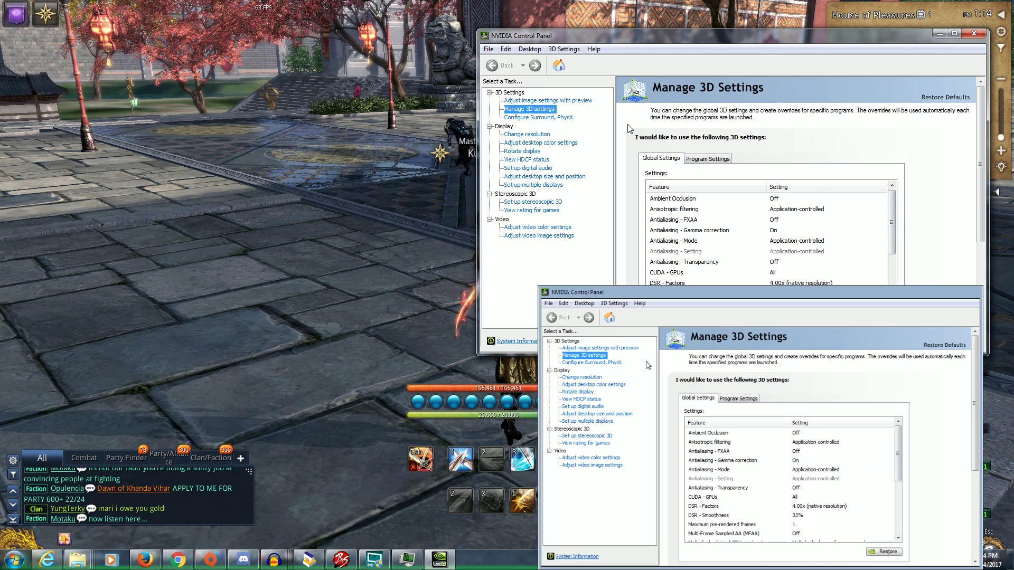
# Check the PhysX processor selection under Configure Surround, PhysX, and return to the game.
pyautogui.click(549, 118)
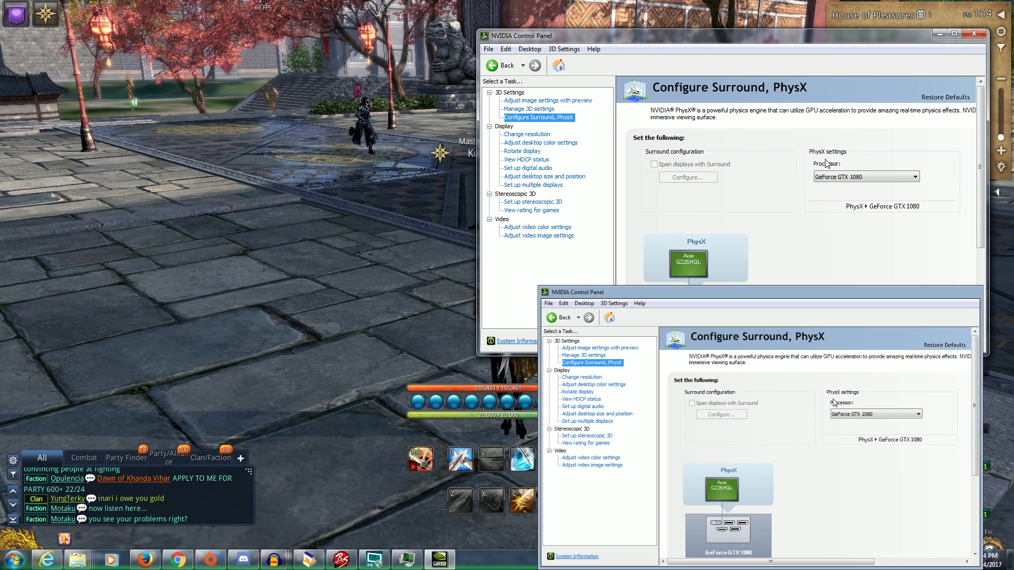
pyautogui.click(868, 177)
pyautogui.click(868, 177)
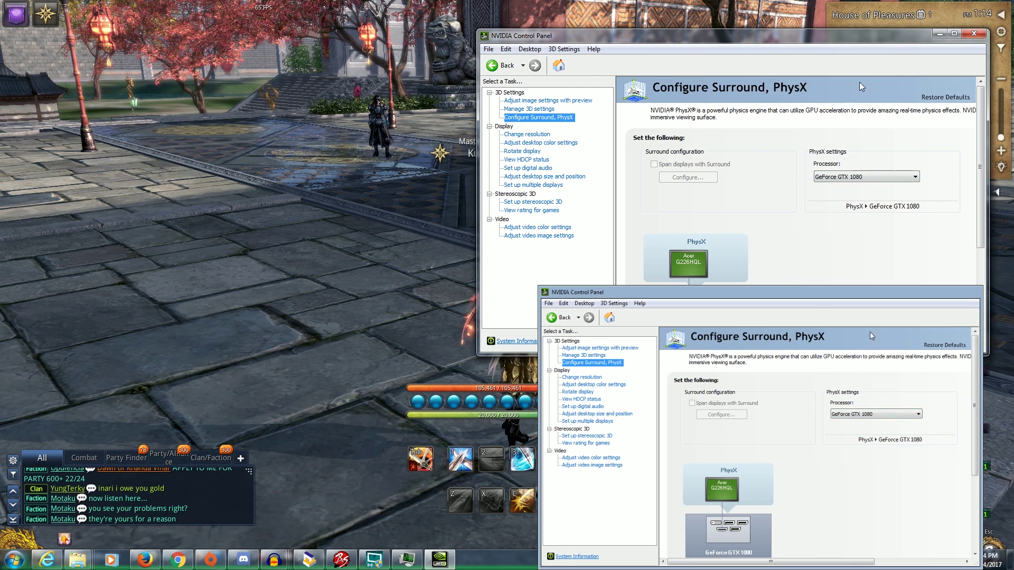
pyautogui.hotkey('alt', 'Tab')
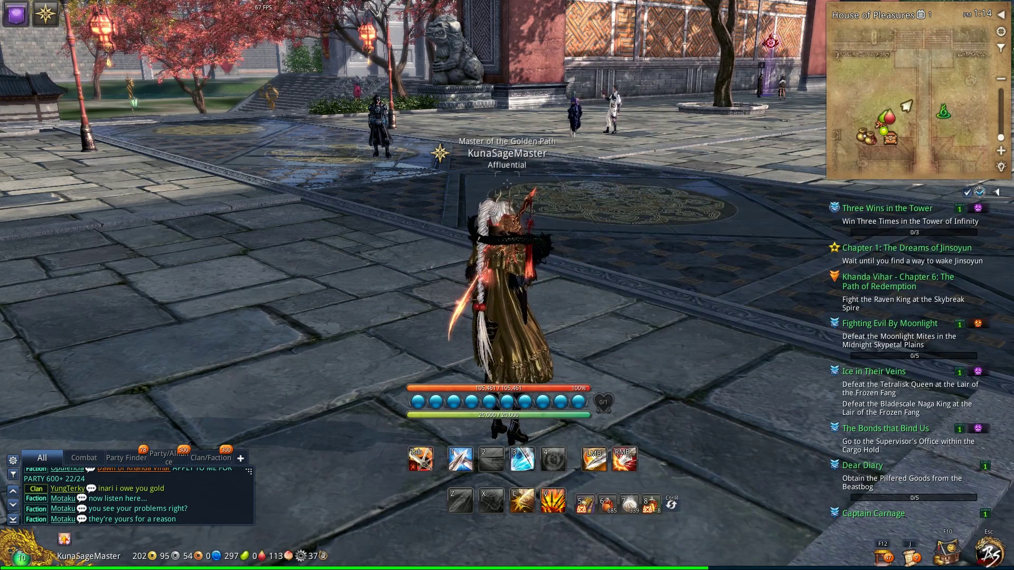
# Open the desktop folder, inspect the compatibility options in the Client - Shortcut properties, and leave them without saving.
pyautogui.press('super')
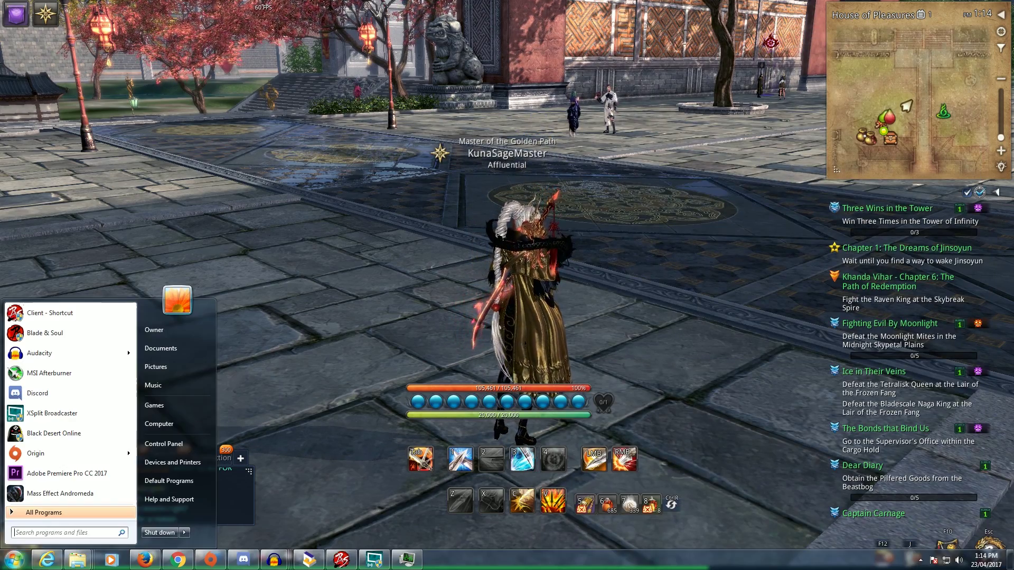
pyautogui.click(79, 560)
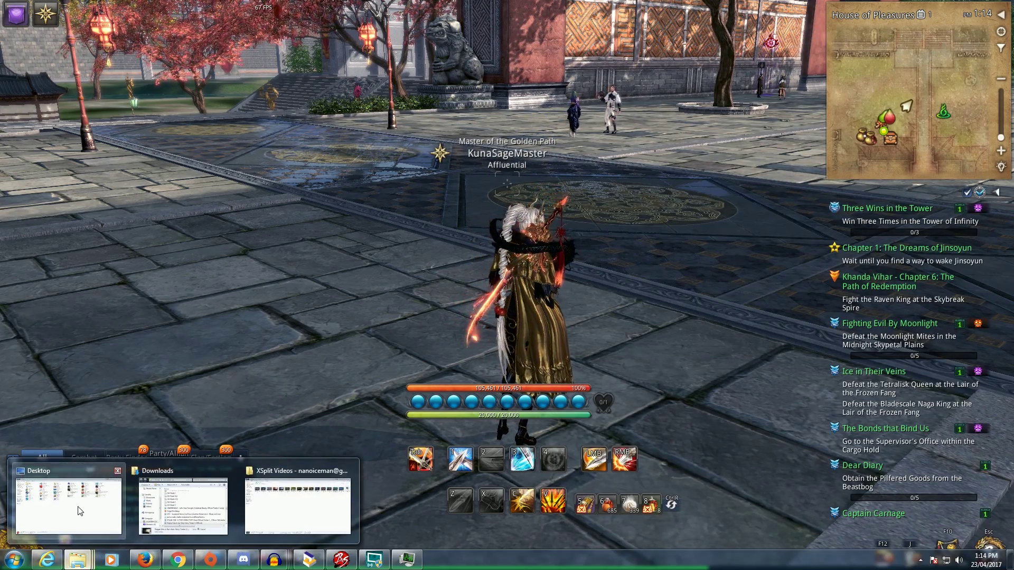
pyautogui.click(68, 504)
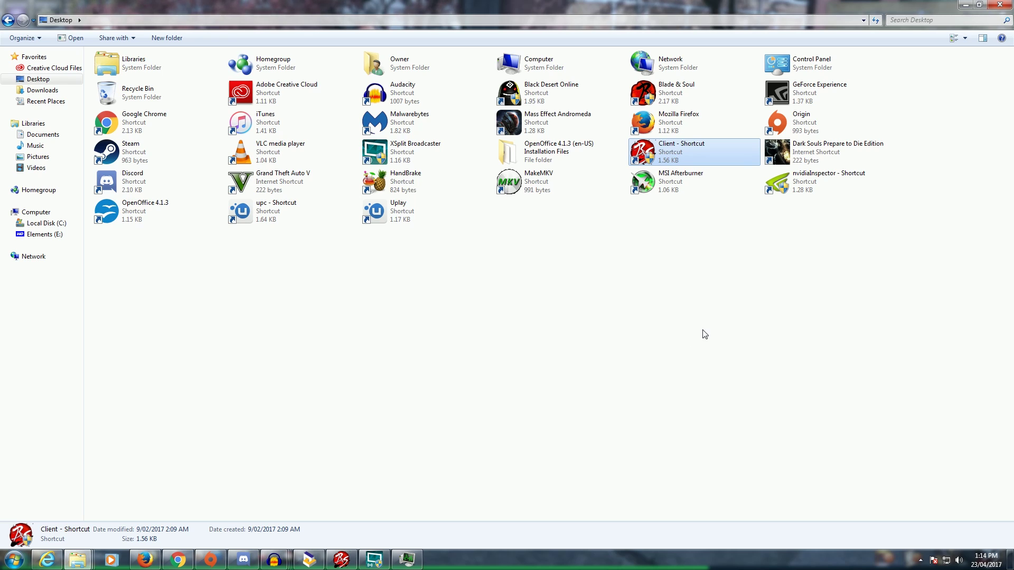
pyautogui.rightClick(680, 159)
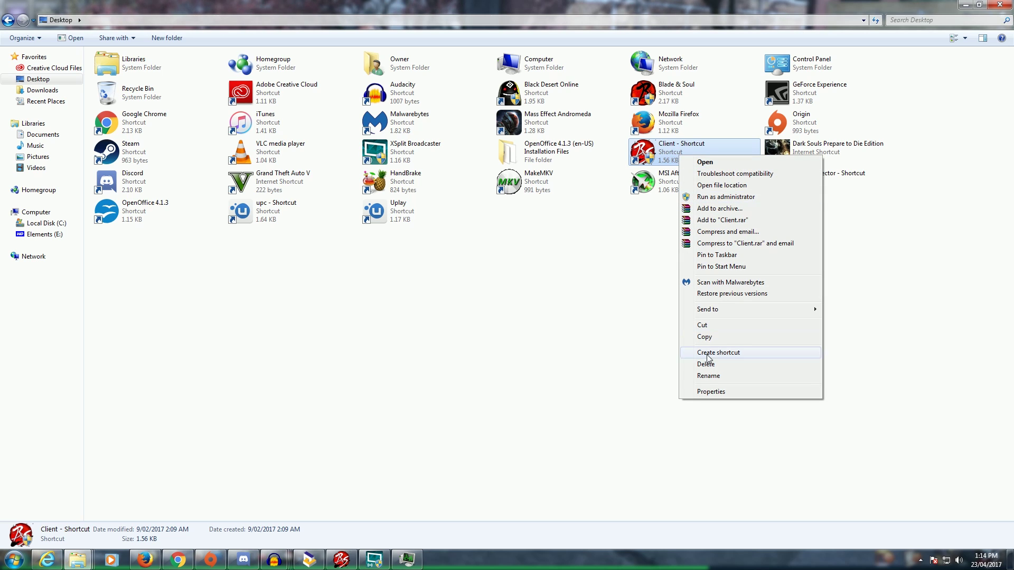
pyautogui.click(711, 391)
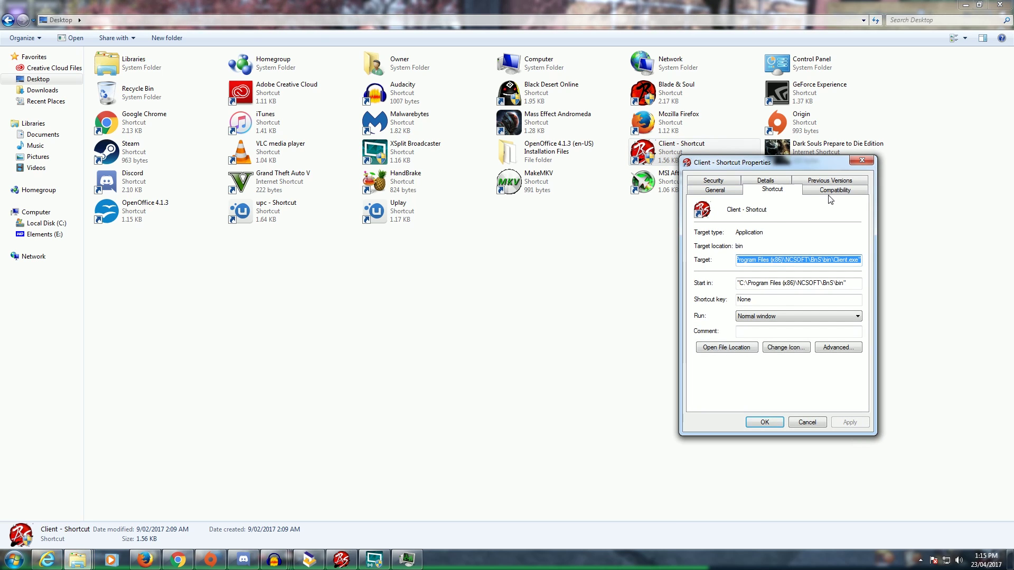
pyautogui.moveTo(836, 192); pyautogui.dragTo(817, 39)
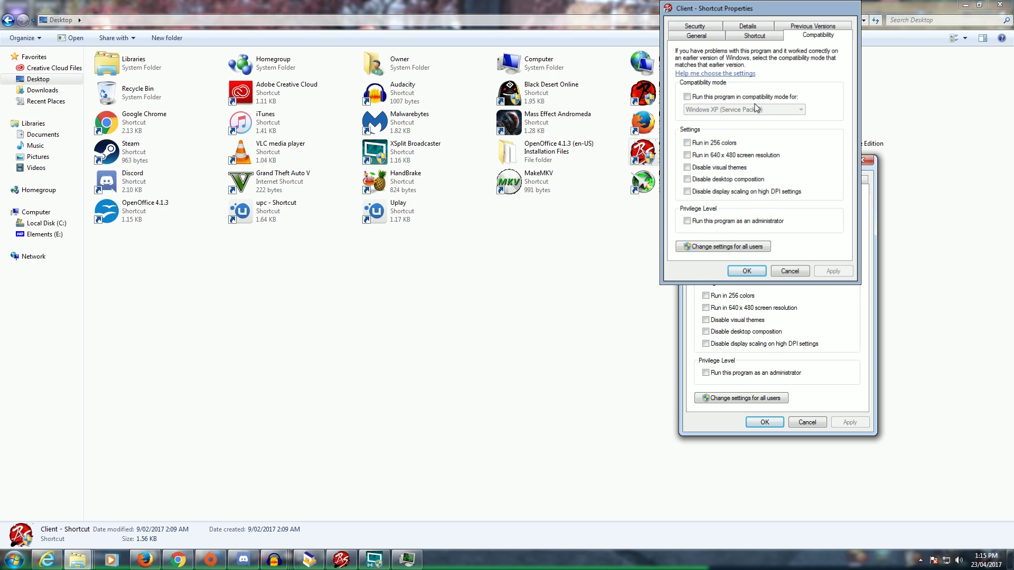
pyautogui.click(808, 422)
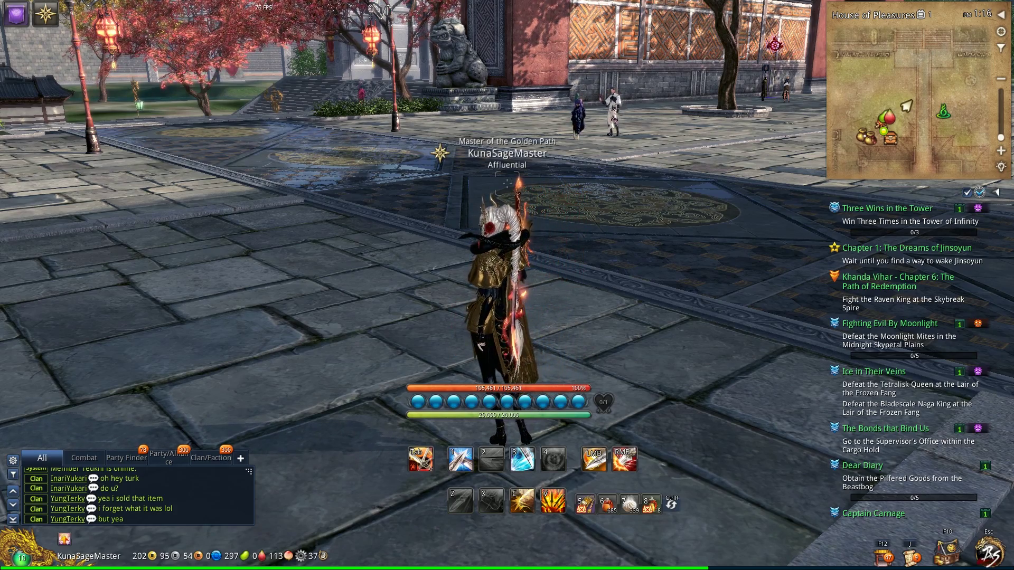
# Run the character across the plaza to the South District steps and back toward the House of Pleasures entrance.
pyautogui.press('w')
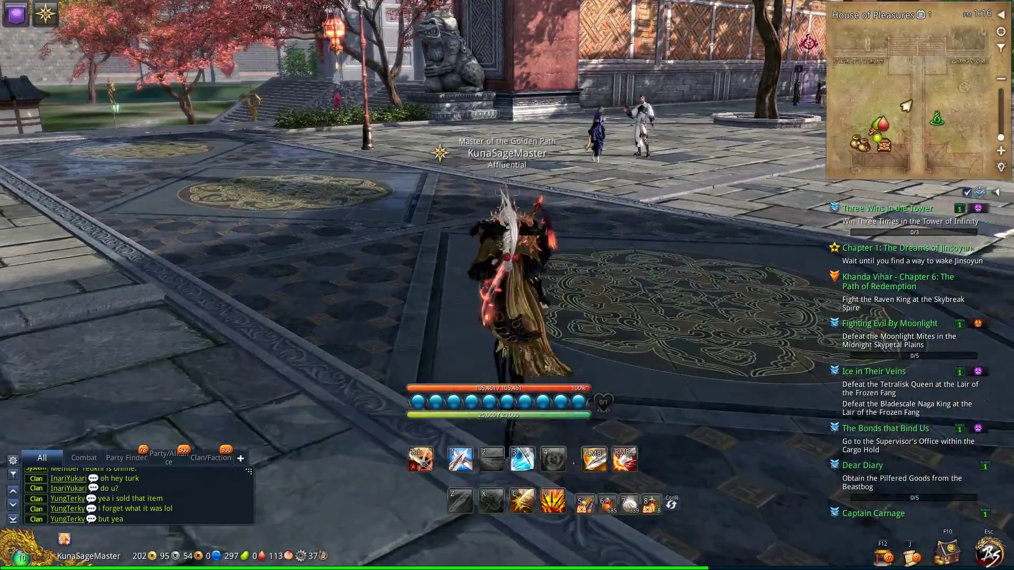
pyautogui.press('w')
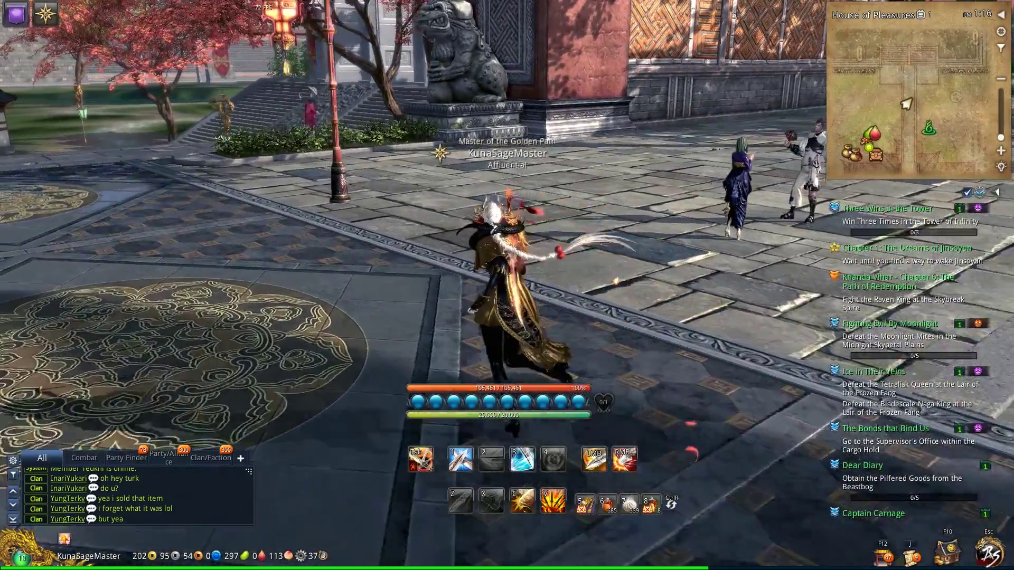
pyautogui.press('w')
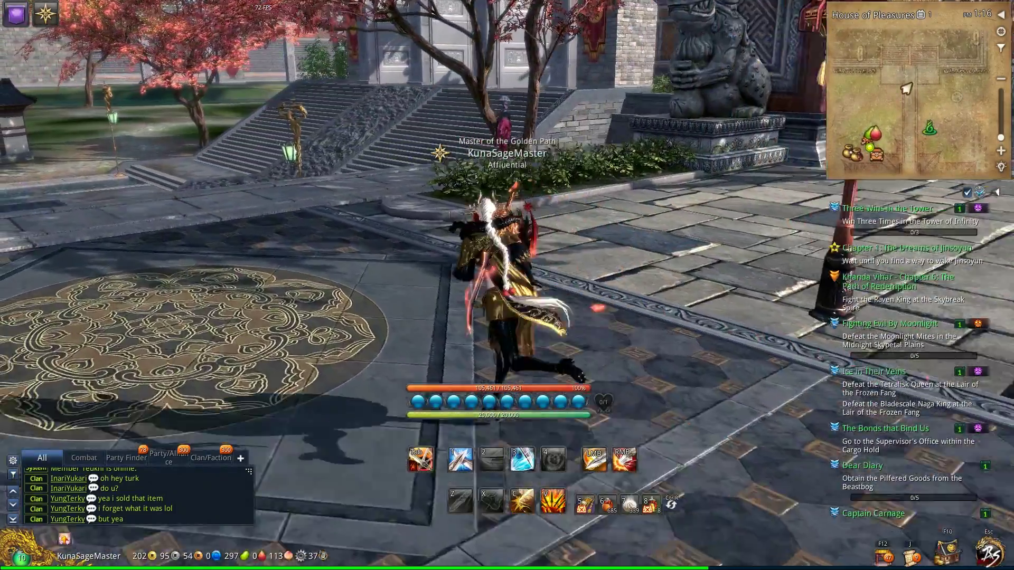
pyautogui.press('w')
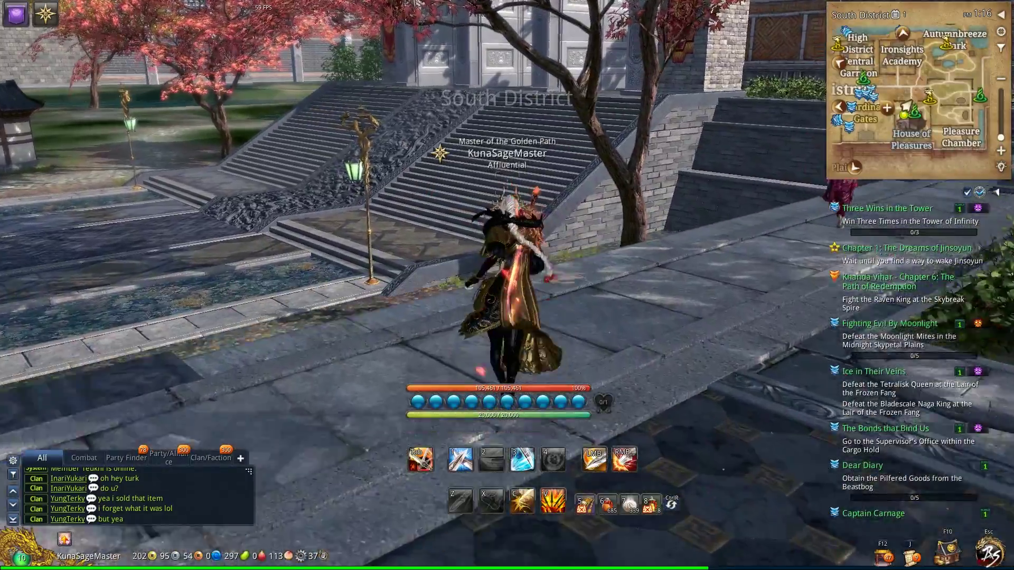
pyautogui.press('w')
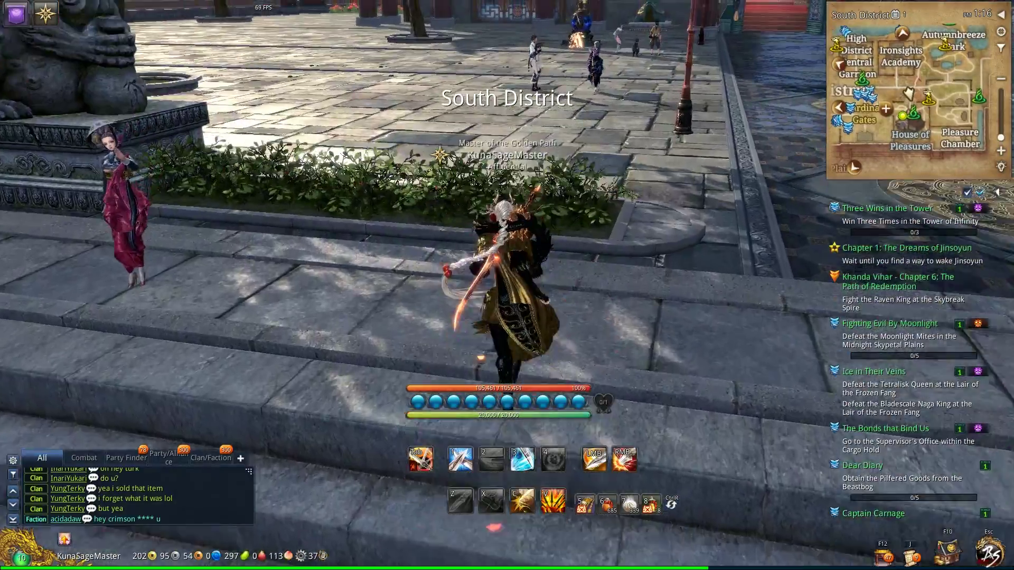
pyautogui.press('w')
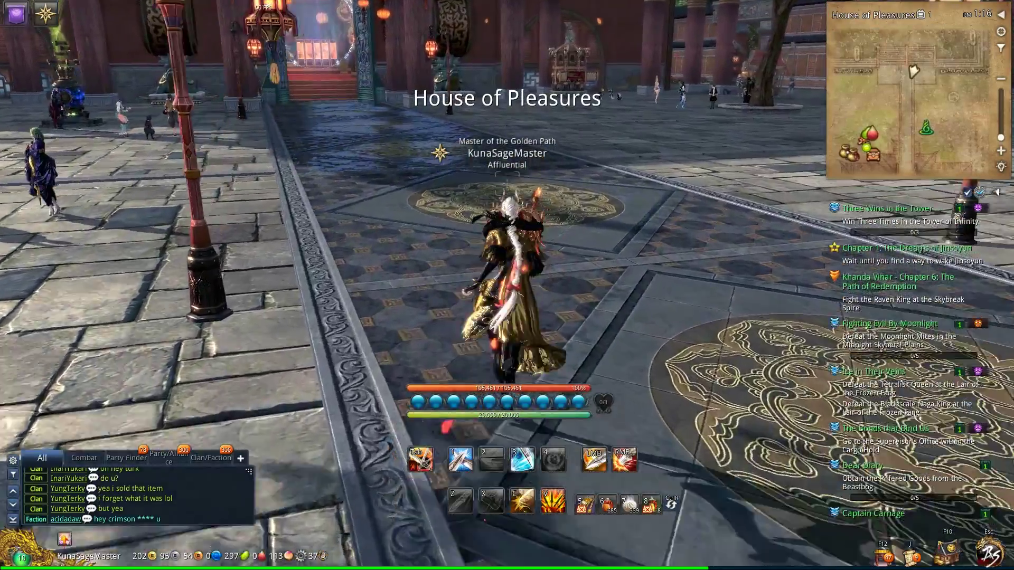
pyautogui.press('w')
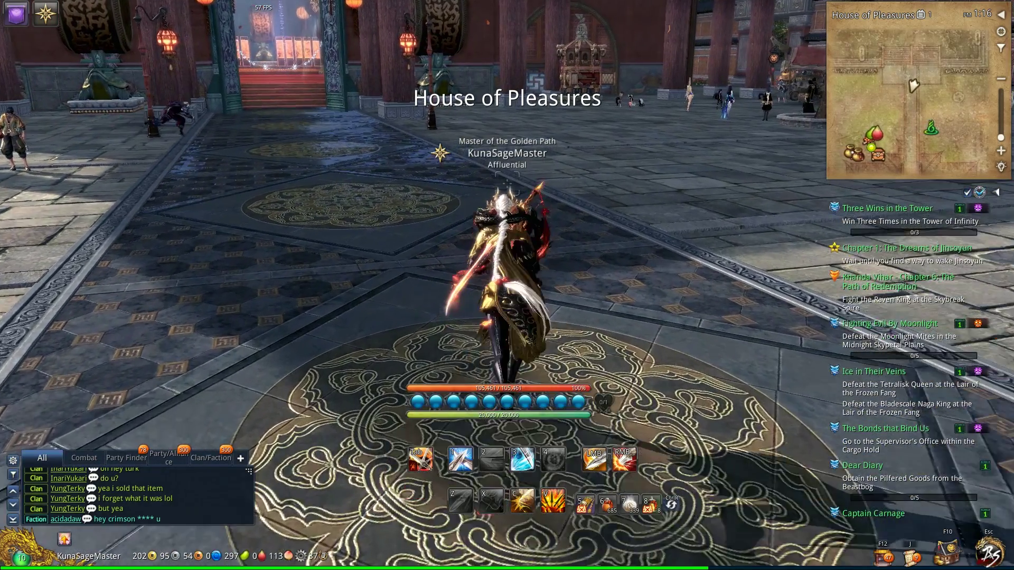